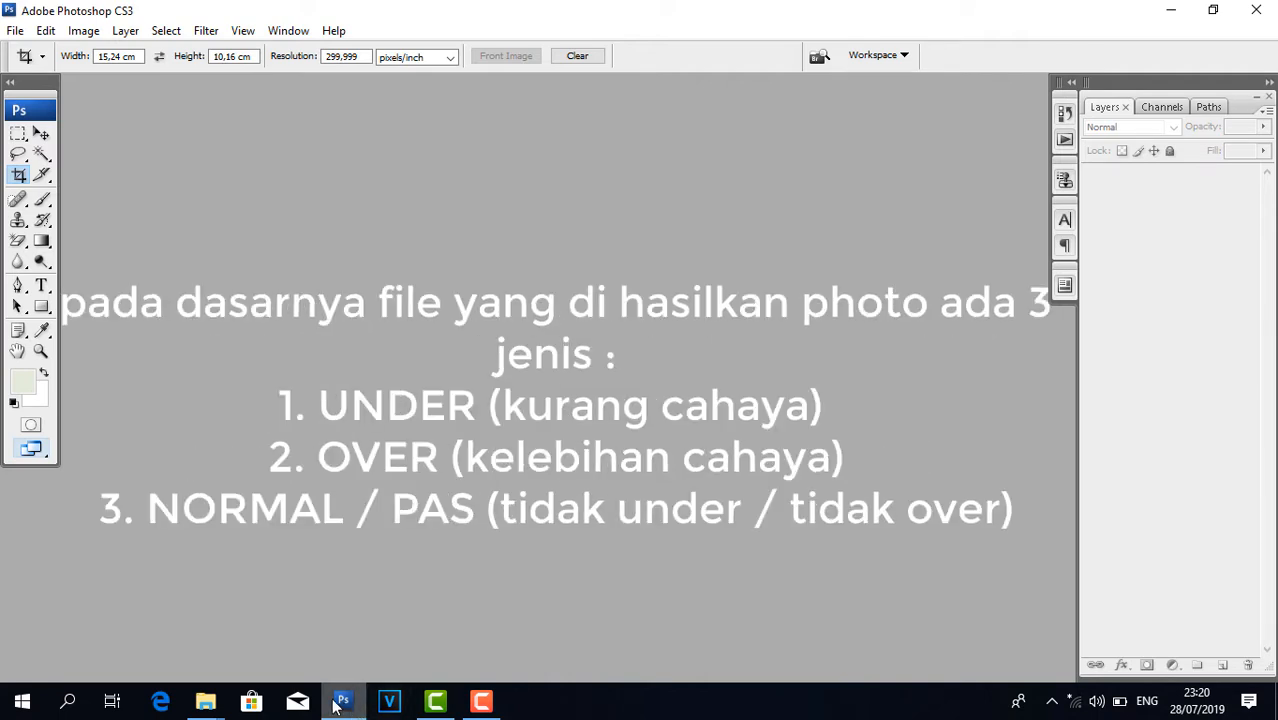
- Open IMG_4383.JPG from the DATA\ZZ\clip\jpeg folder on Local Disk (D:) in Photoshop
left_click(206, 703)
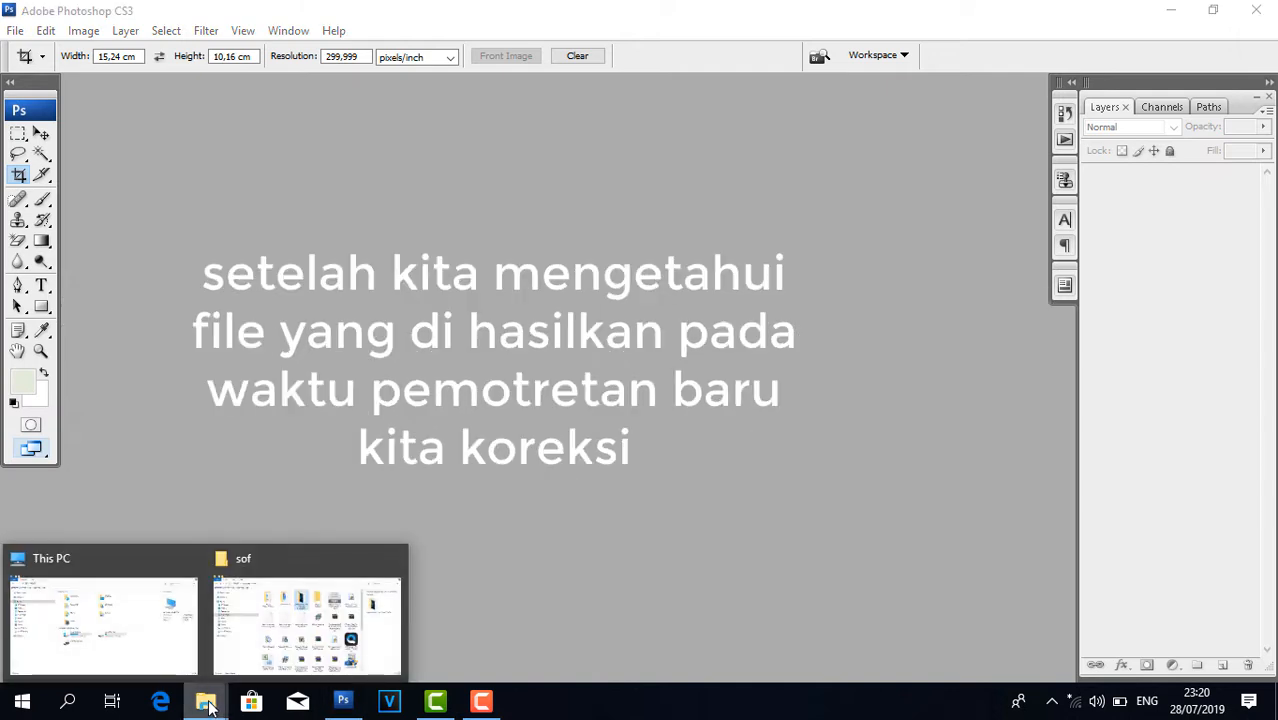
left_click(130, 562)
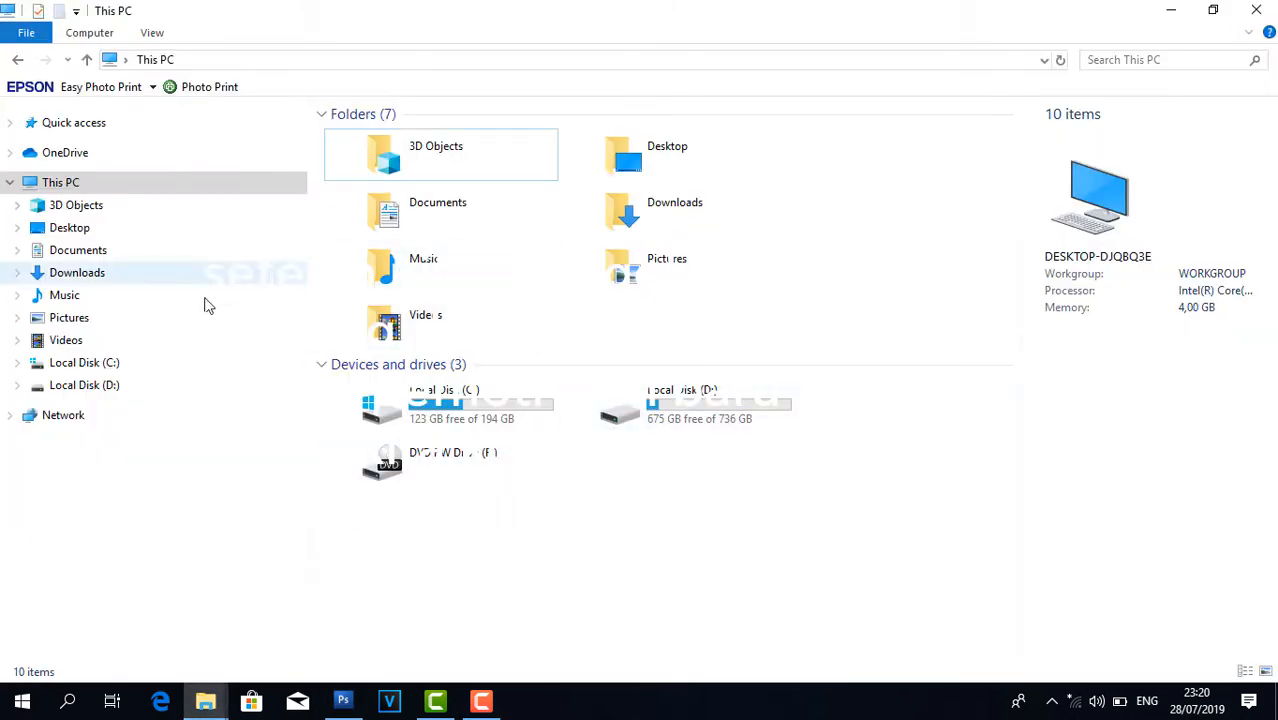
left_click(115, 389)
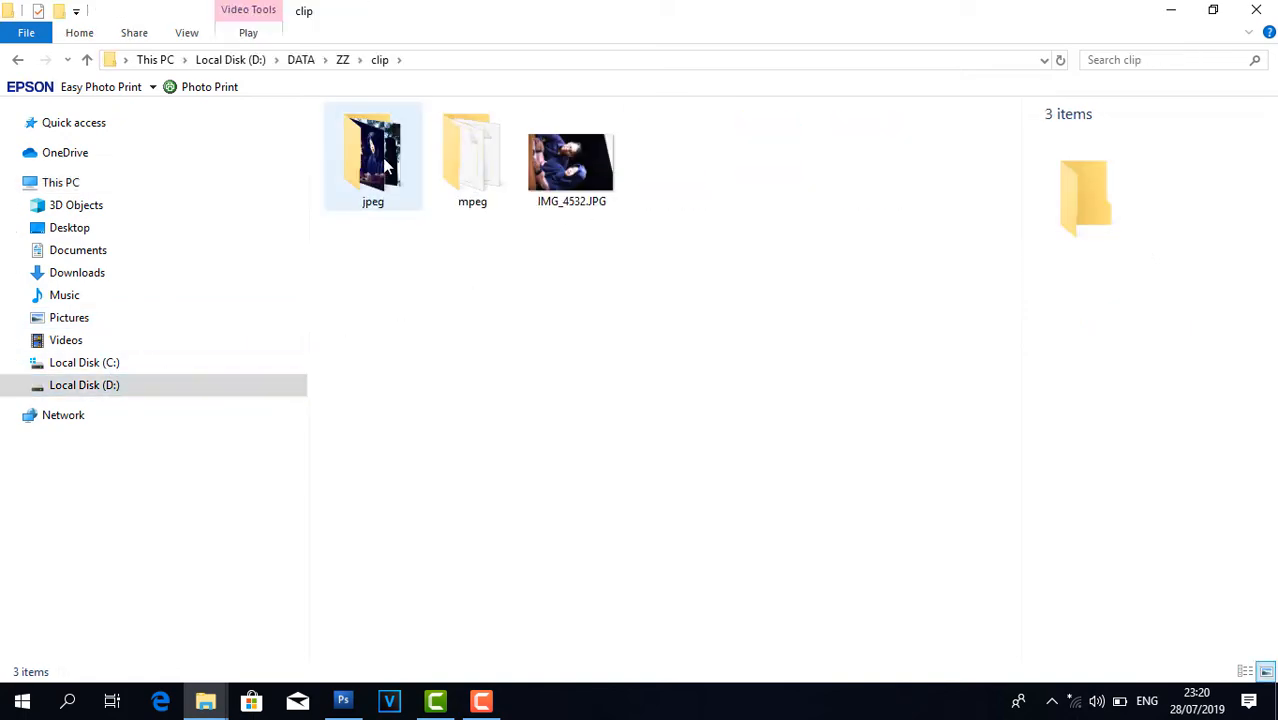
double_click(388, 165)
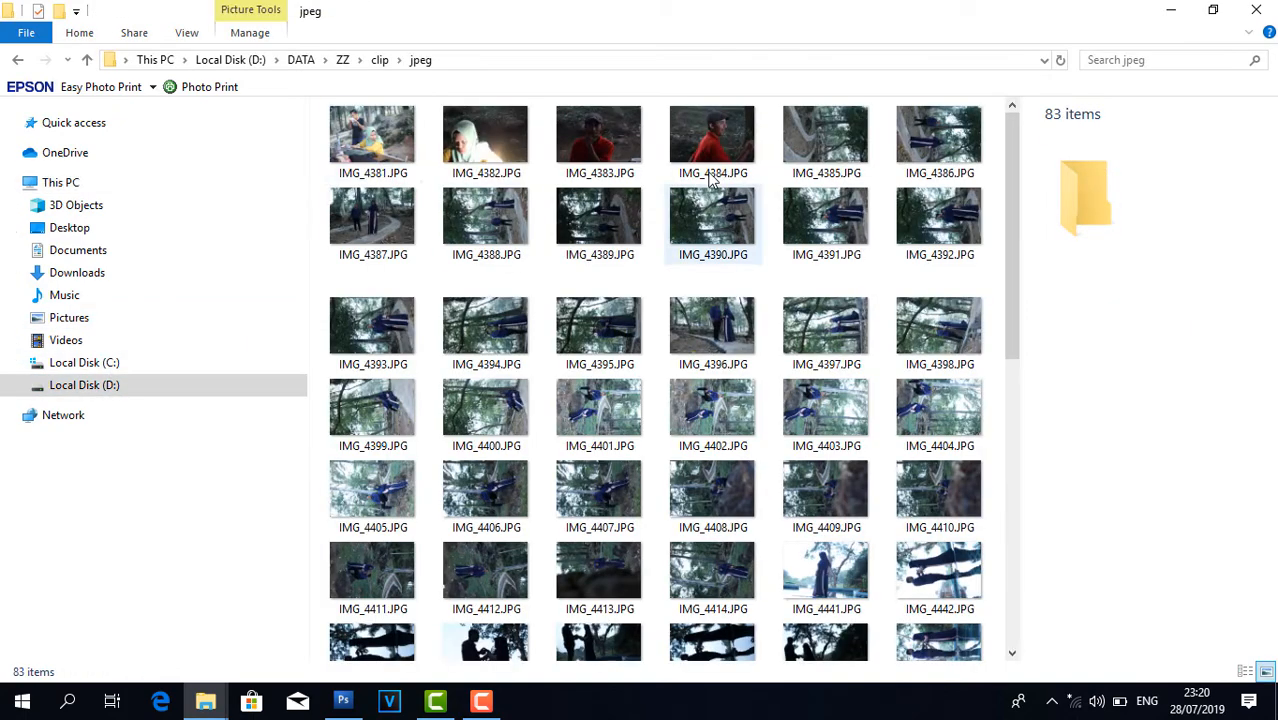
left_click_drag(440, 638, 556, 374)
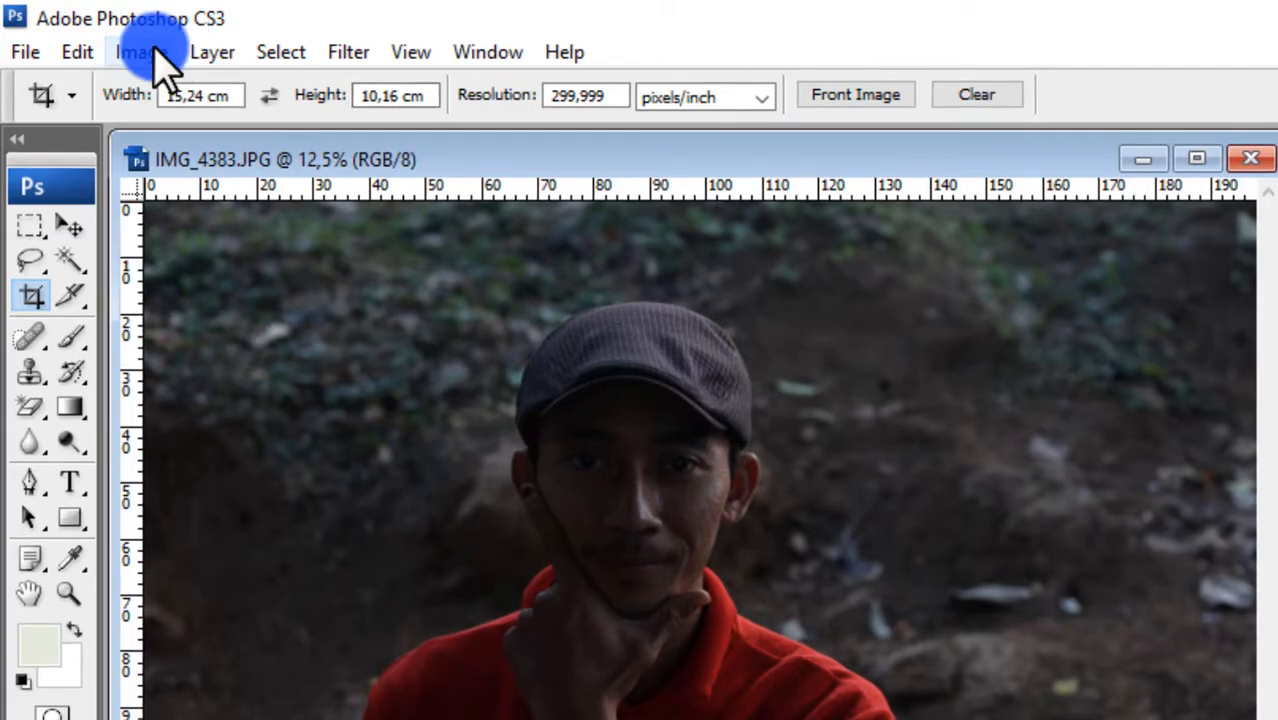
- Apply the automatic correction in a Curves adjustment of the dark portrait and compare it with the original using the preview
left_click(87, 31)
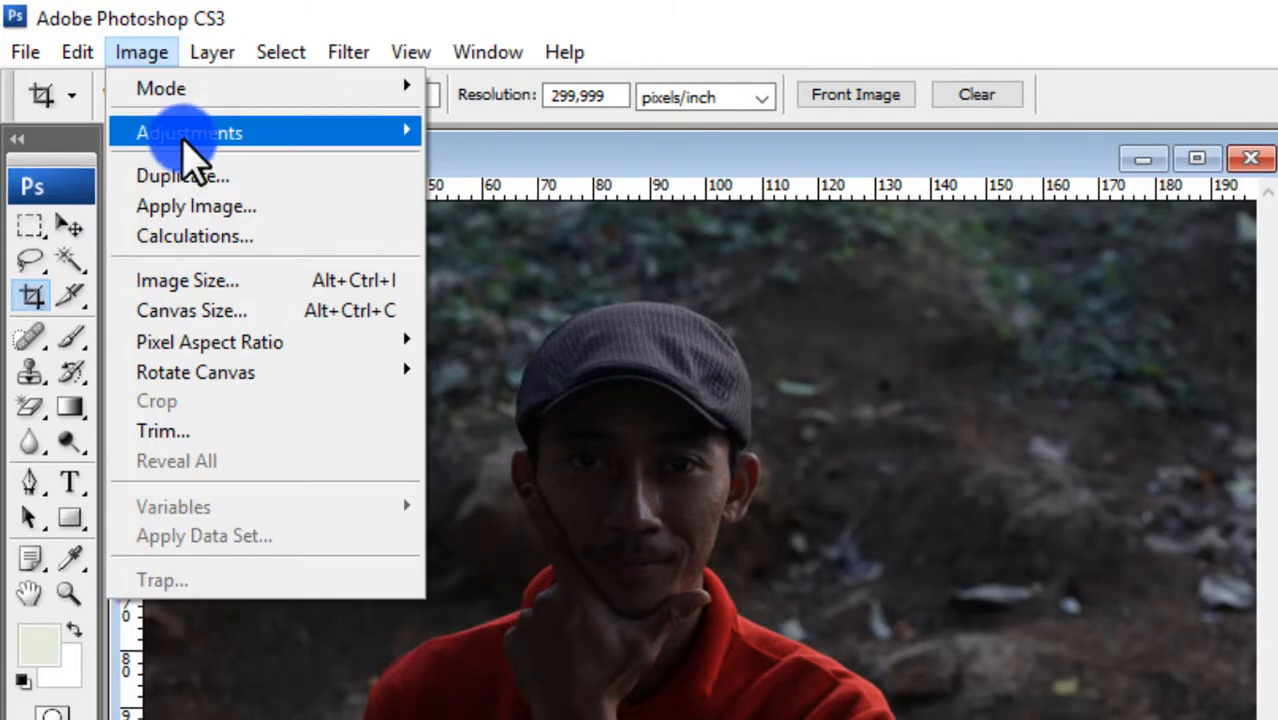
mouse_move(218, 140)
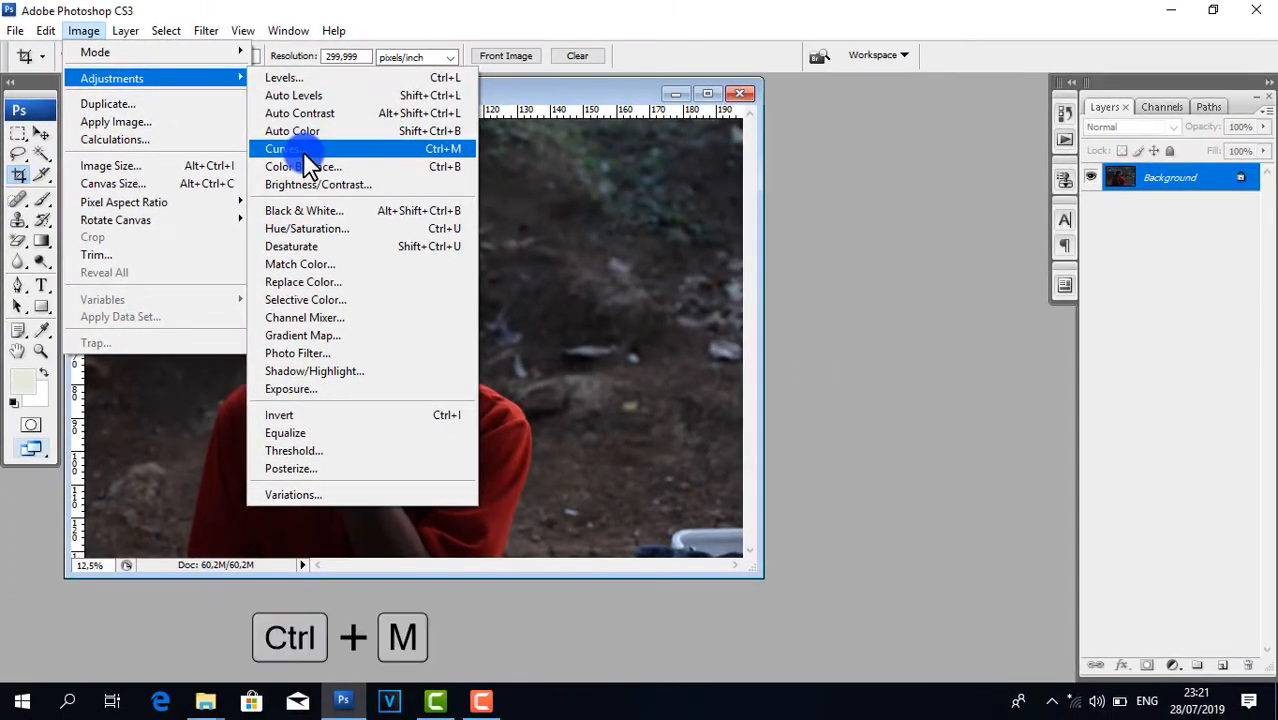
left_click(303, 151)
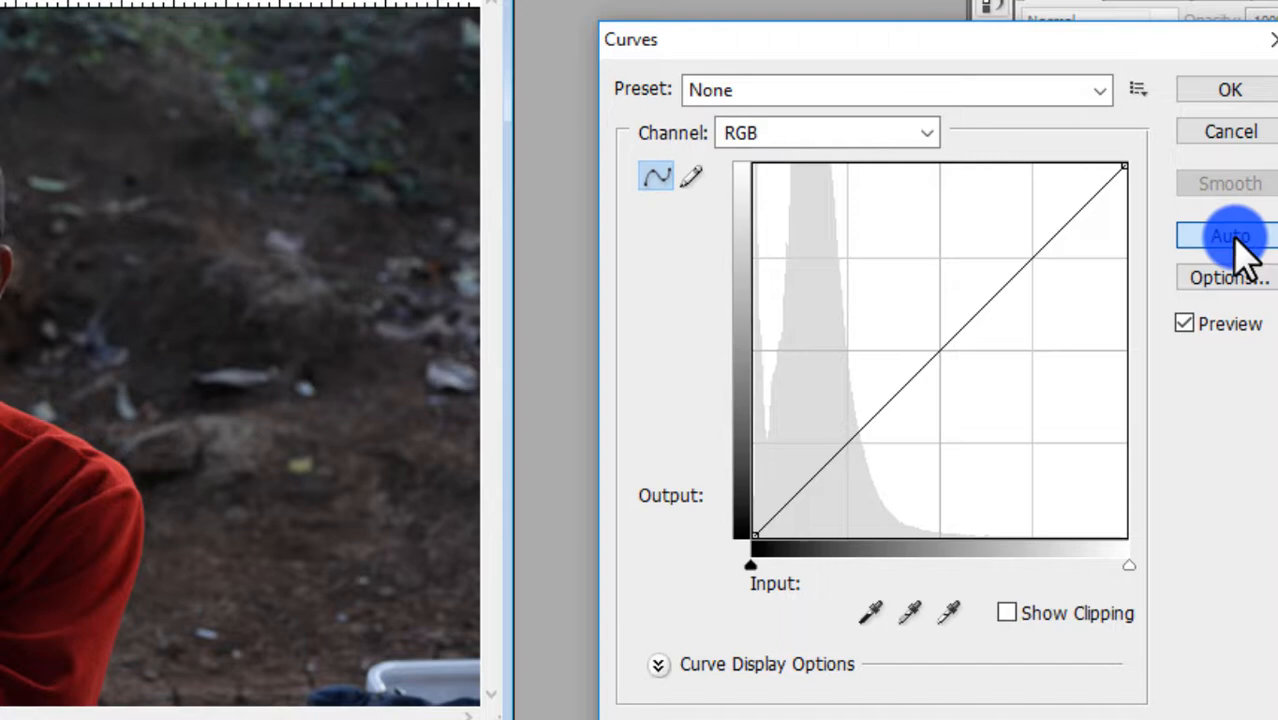
left_click(1214, 262)
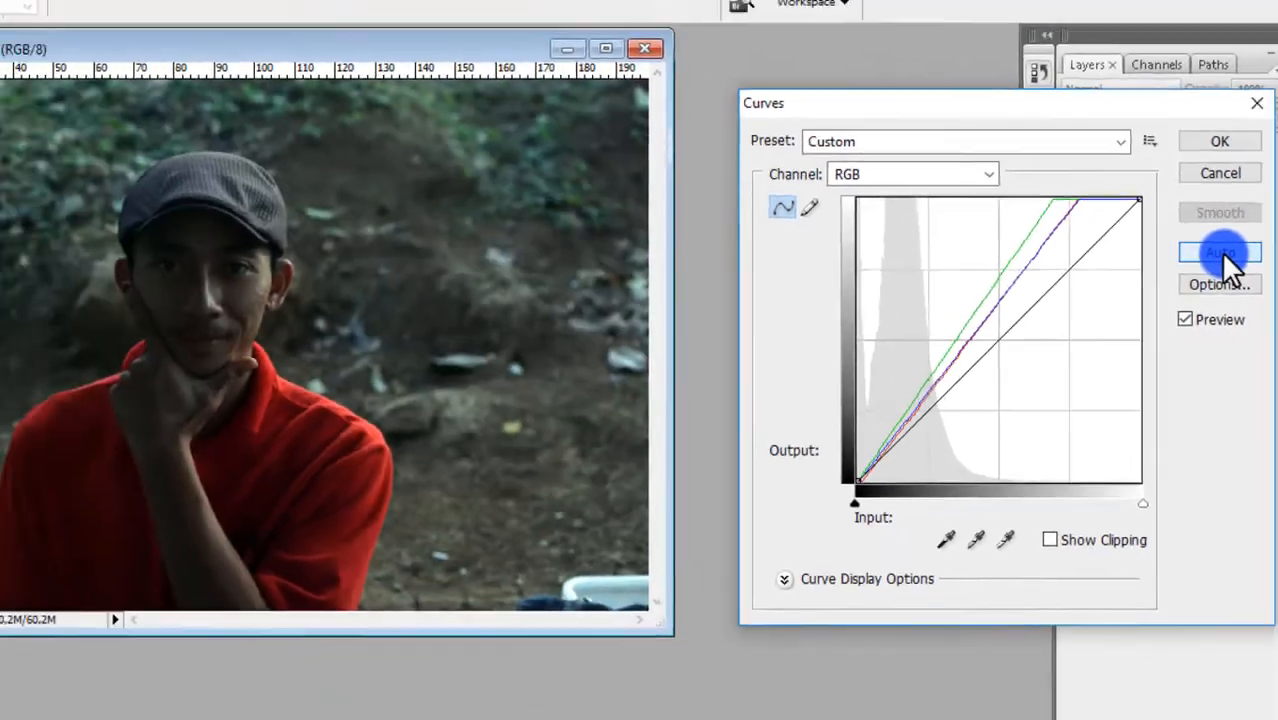
left_click(1186, 317)
left_click(1186, 317)
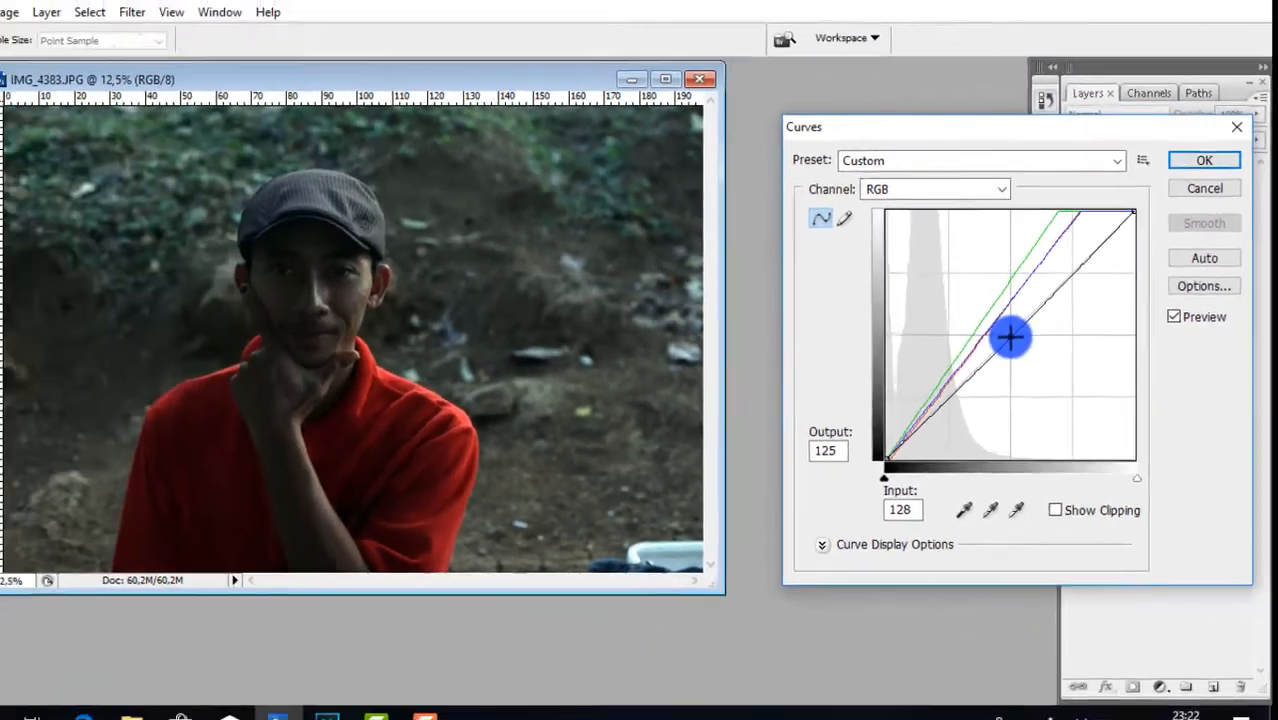
- Brighten the portrait by raising the RGB curve to input 86, output 171, and apply the Curves adjustment
left_click_drag(808, 367, 800, 315)
left_click_drag(1010, 316, 993, 293)
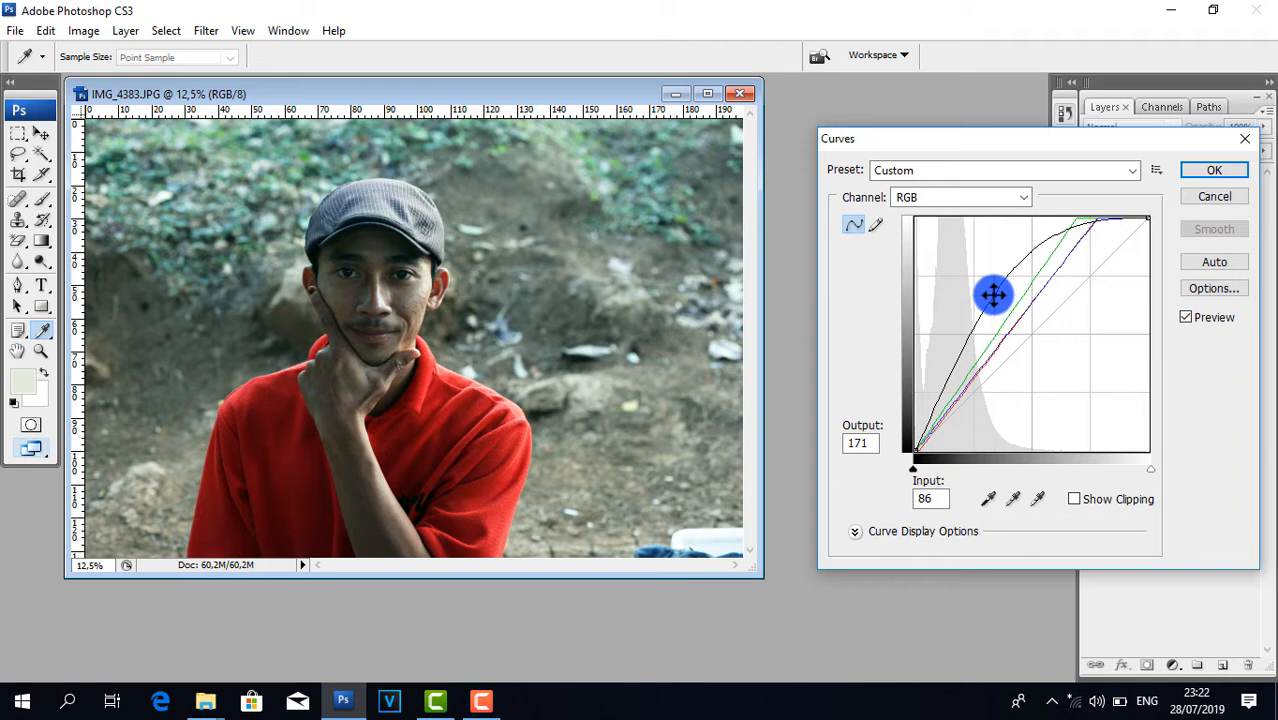
left_click(1210, 172)
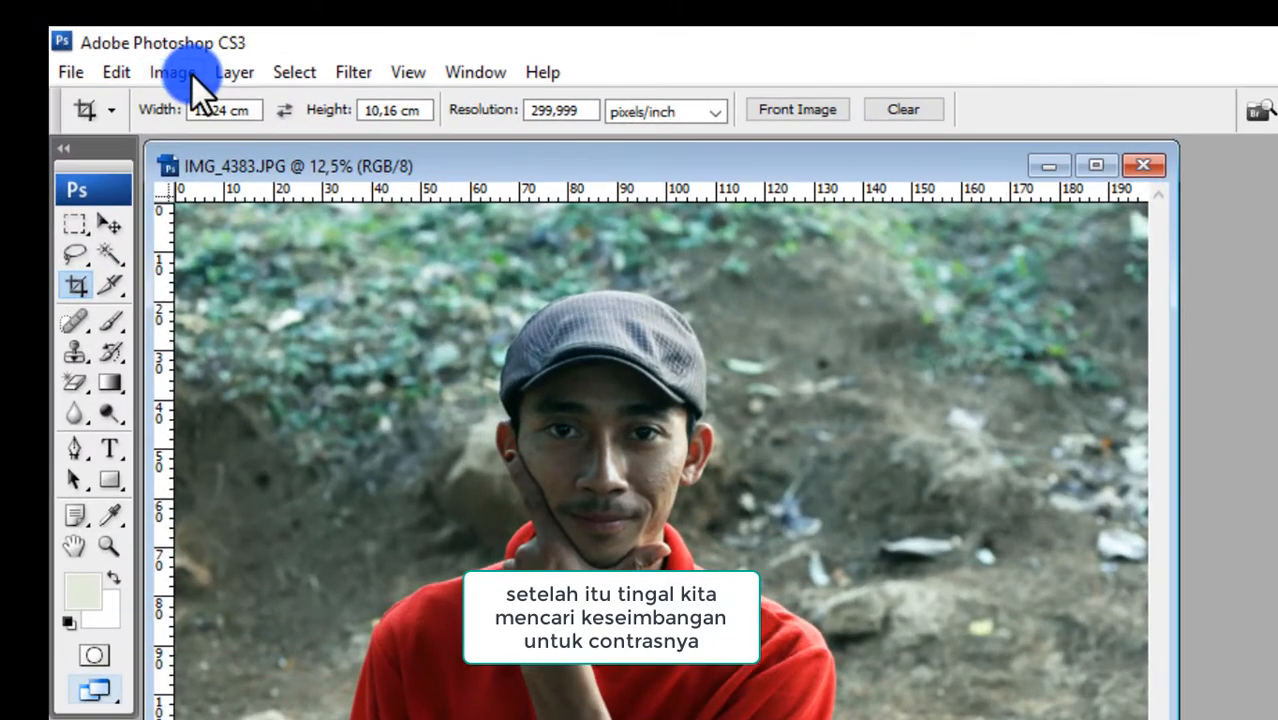
- In a Levels adjustment, set the RGB input levels to midtone 1,28, black point 11 and white point 228
left_click(191, 73)
mouse_move(225, 138)
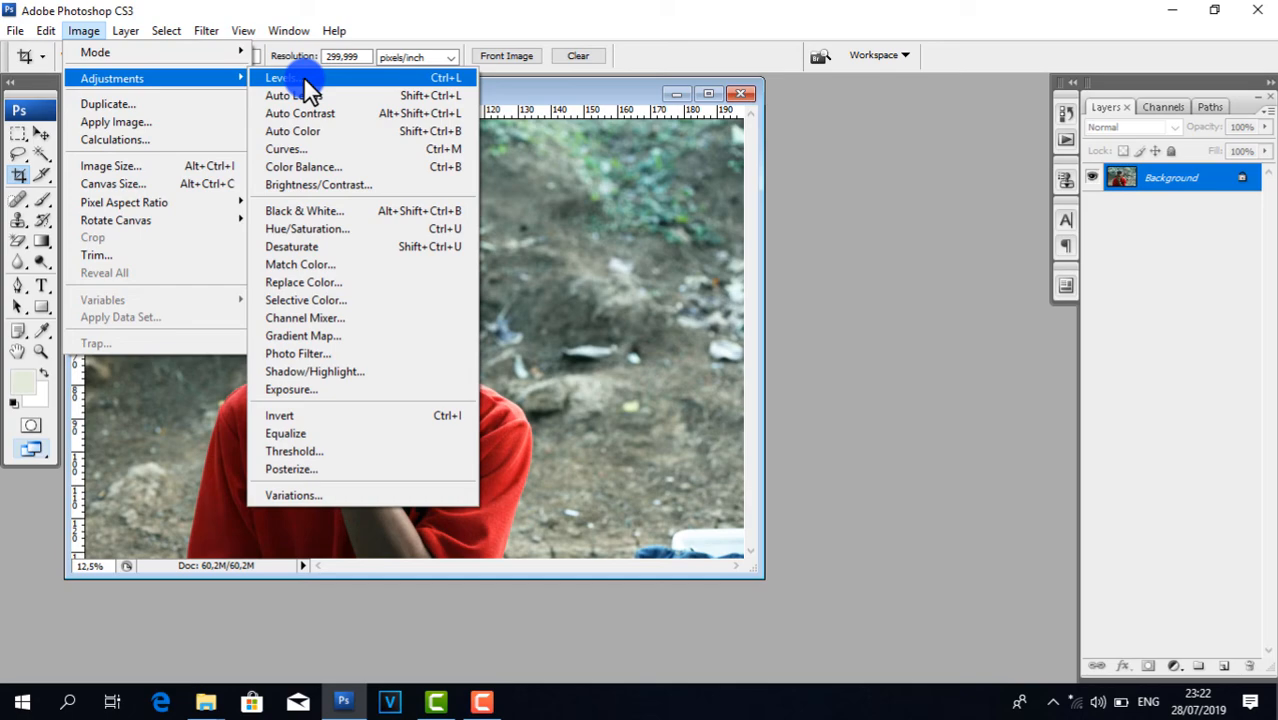
left_click(496, 141)
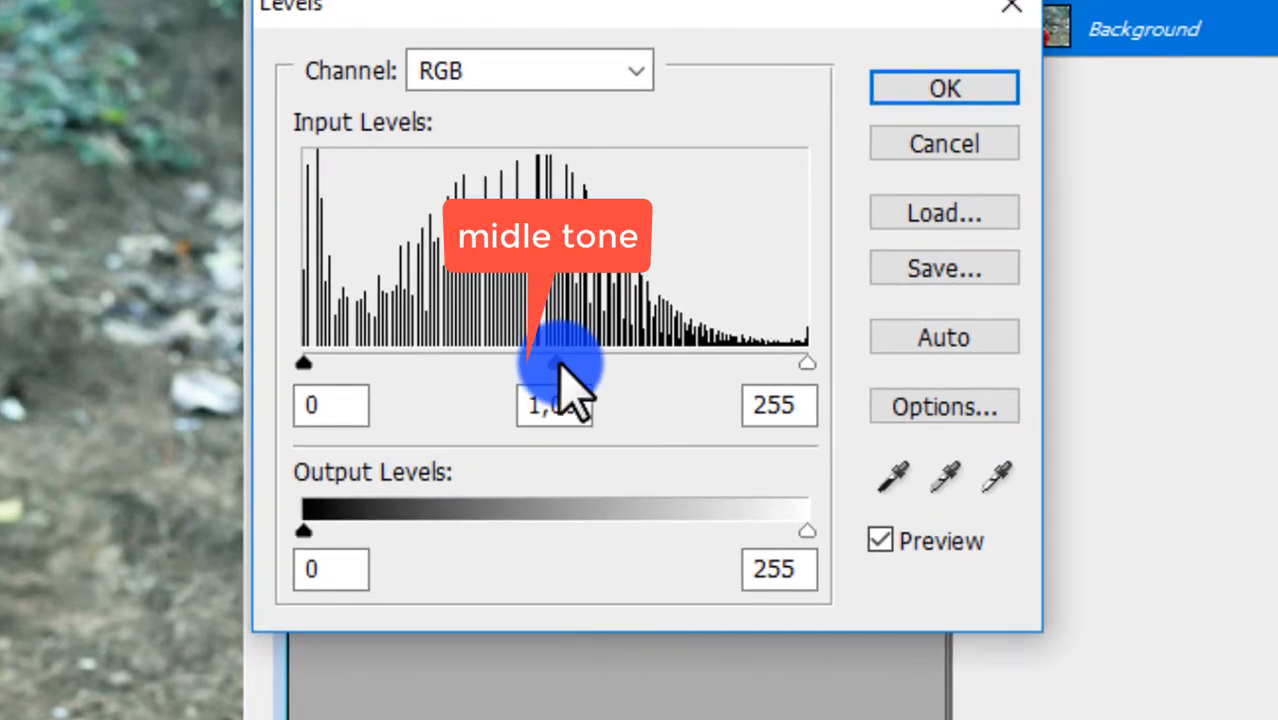
left_click_drag(556, 364, 512, 368)
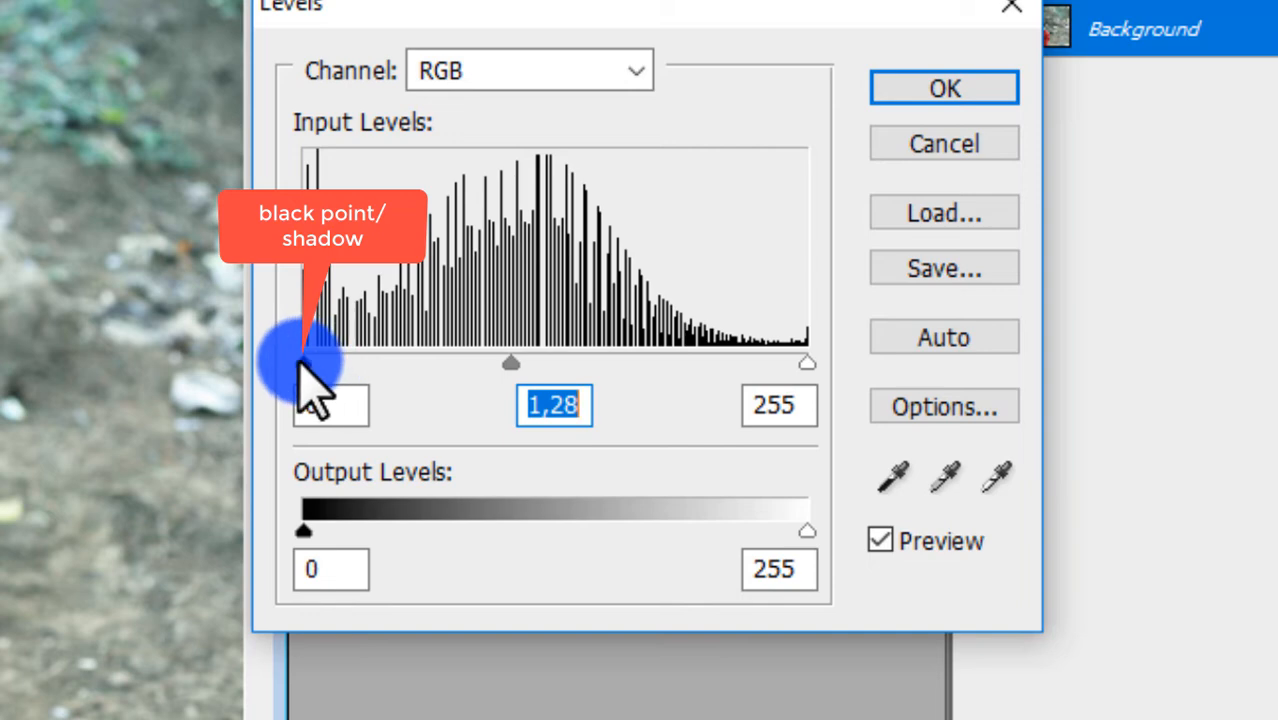
left_click_drag(301, 364, 325, 364)
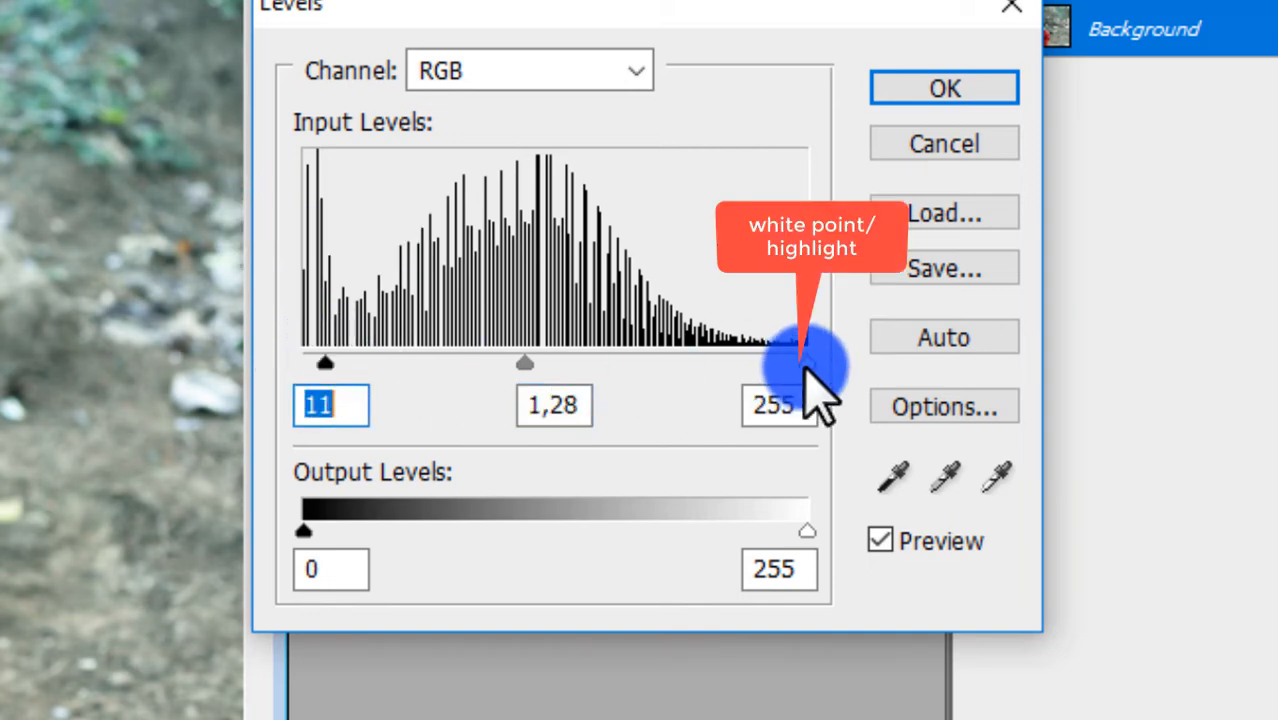
left_click_drag(801, 362, 763, 362)
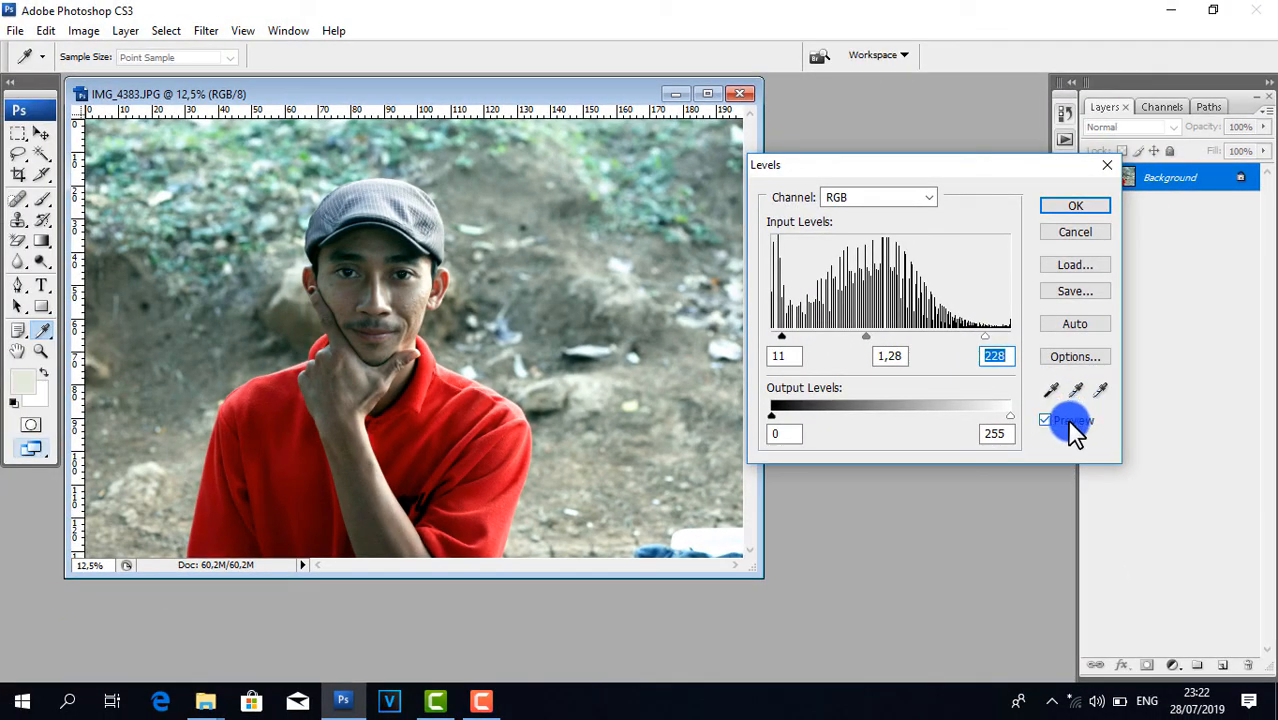
- Compare the portrait with and without the Levels preview and apply the Levels adjustment
left_click(928, 544)
left_click(1069, 422)
left_click(1069, 422)
left_click(1069, 422)
left_click(1069, 422)
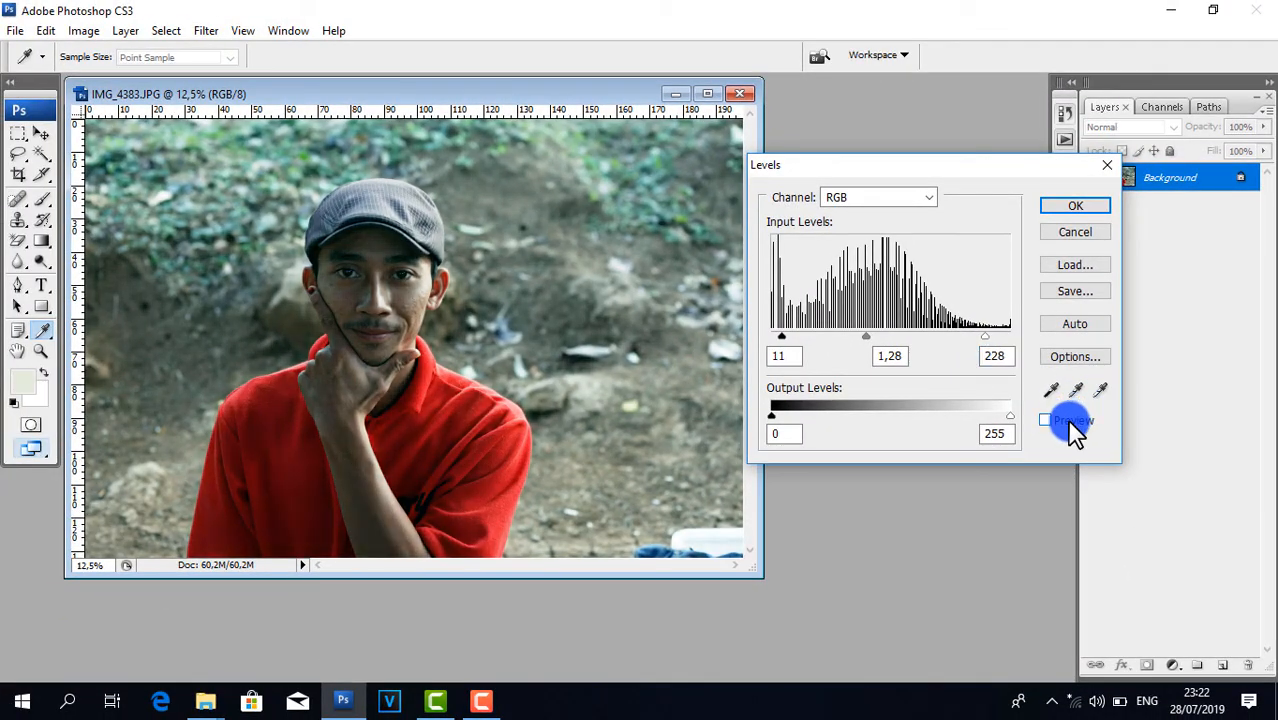
left_click(1069, 422)
left_click(1070, 204)
key("c")
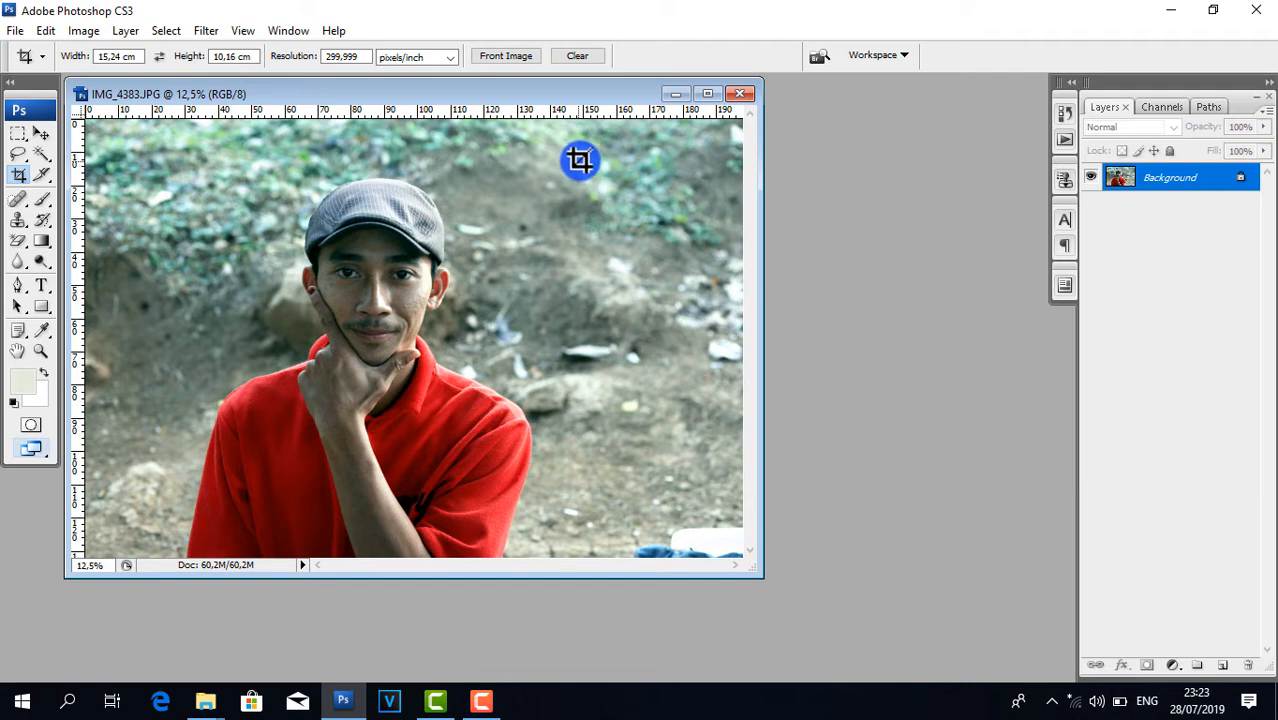
- Show the edit history and compare the original IMG_4383.JPG snapshot with the Levels state
left_click(1068, 110)
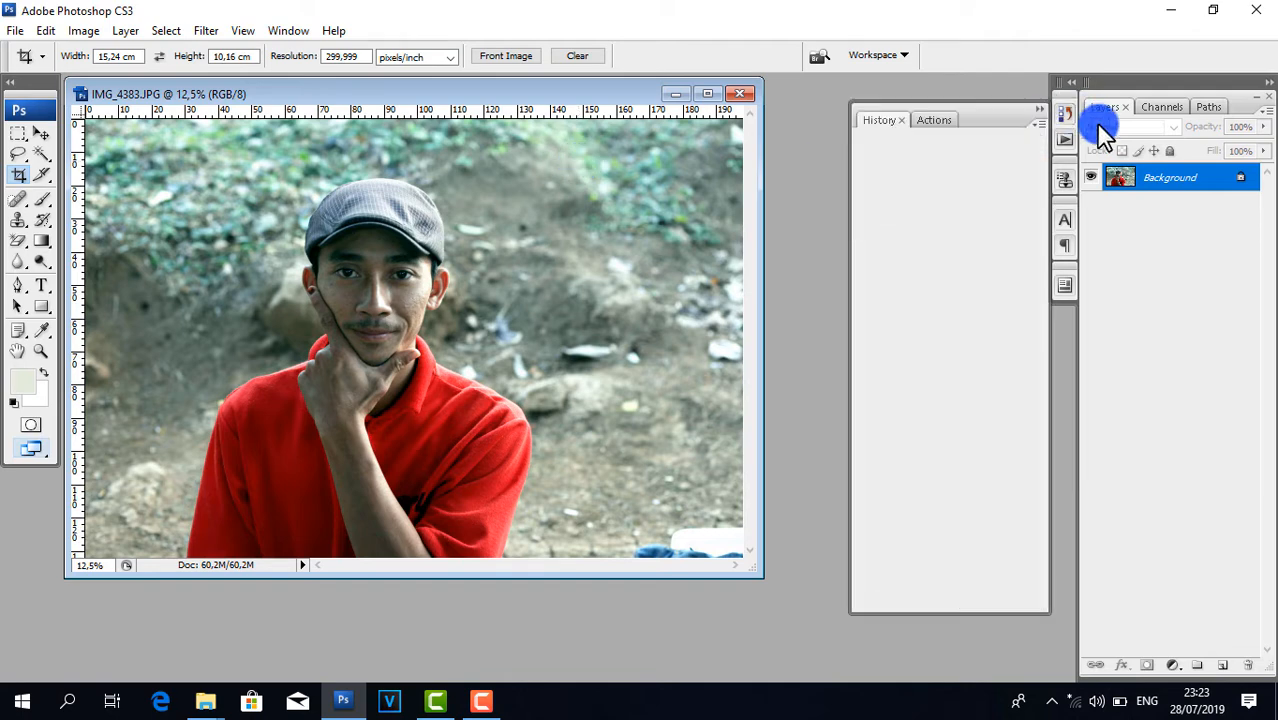
left_click(958, 148)
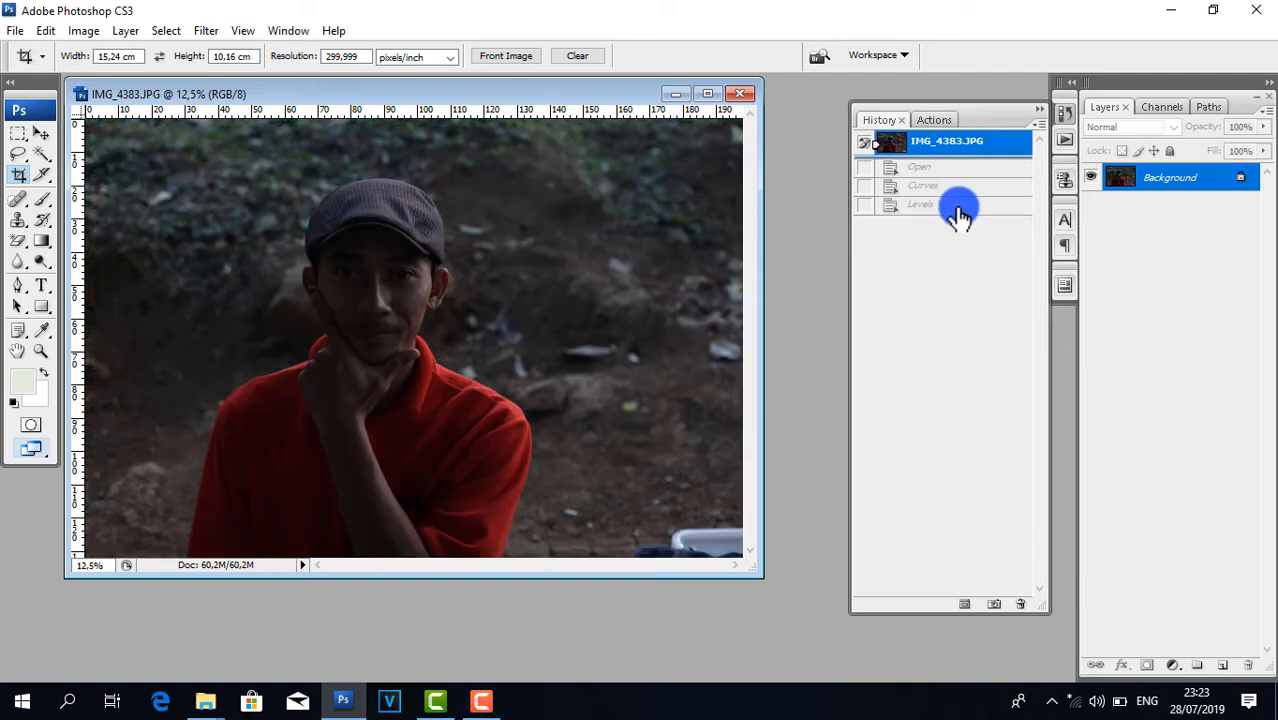
left_click(958, 206)
left_click(958, 148)
left_click(956, 210)
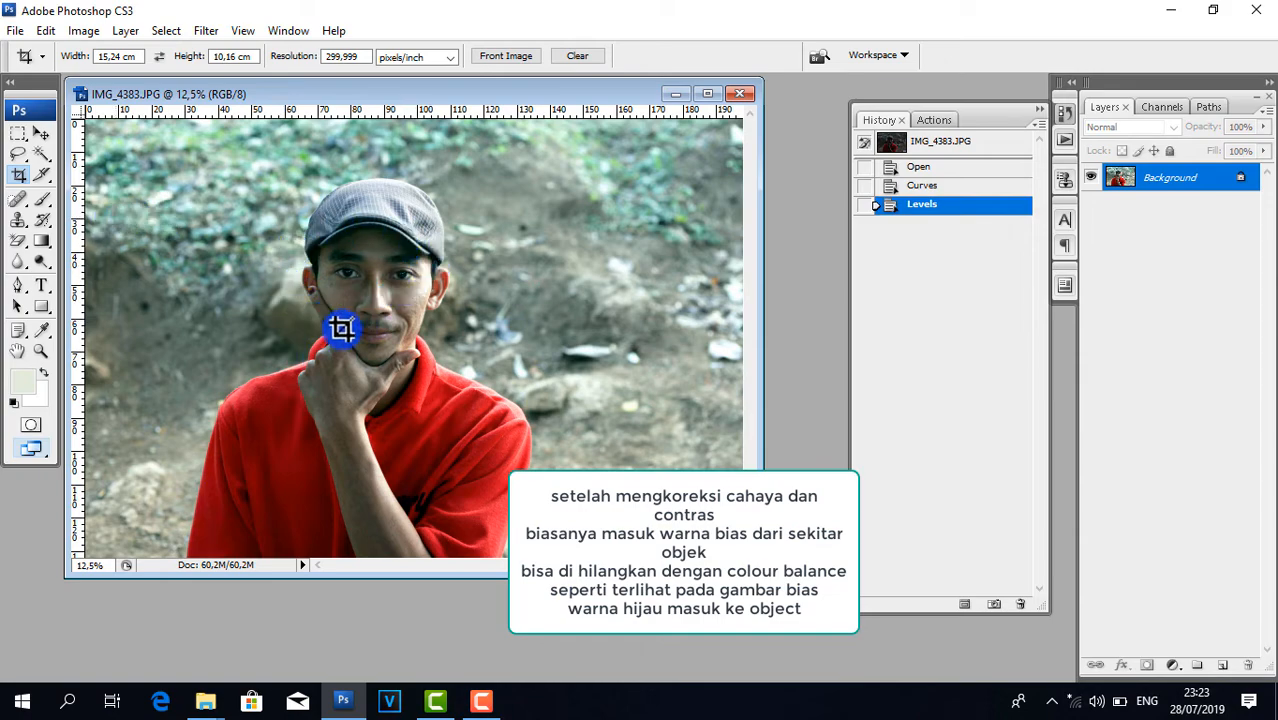
- Reduce the green cast with a midtone Color Balance of +4, -14 and -13, checking the preview before applying it
key("ctrl+b")
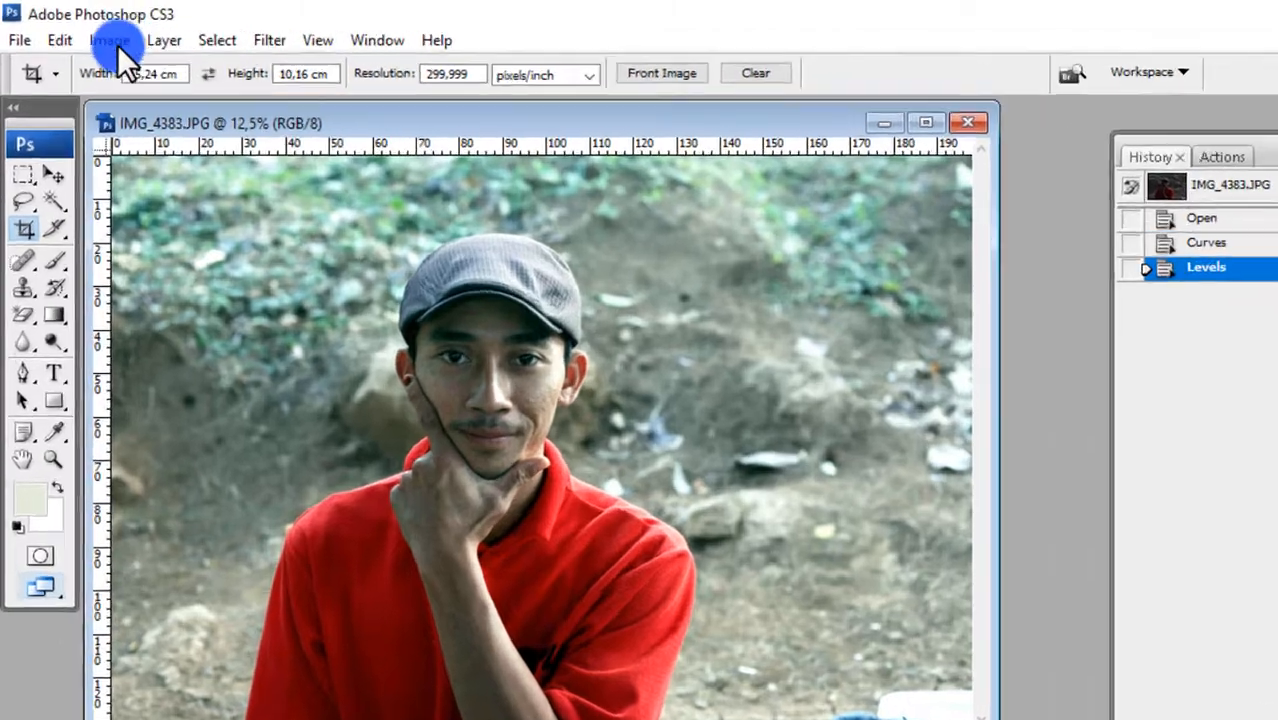
left_click(83, 30)
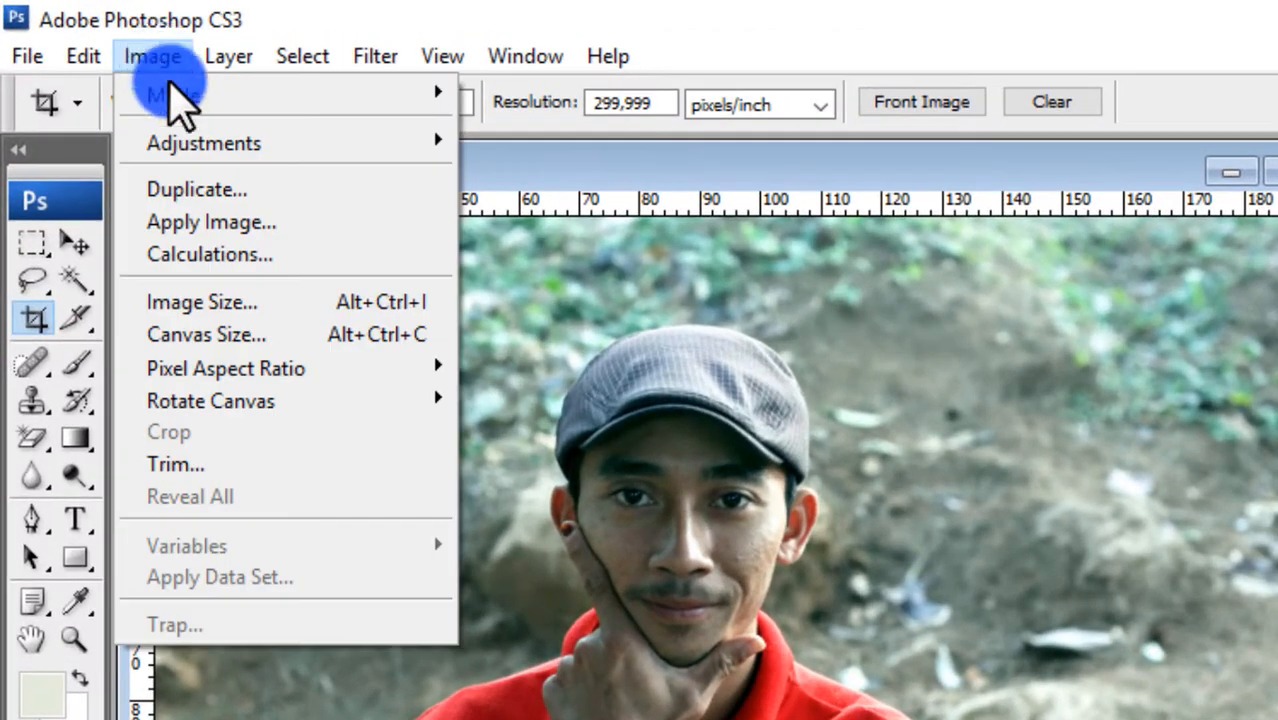
mouse_move(251, 157)
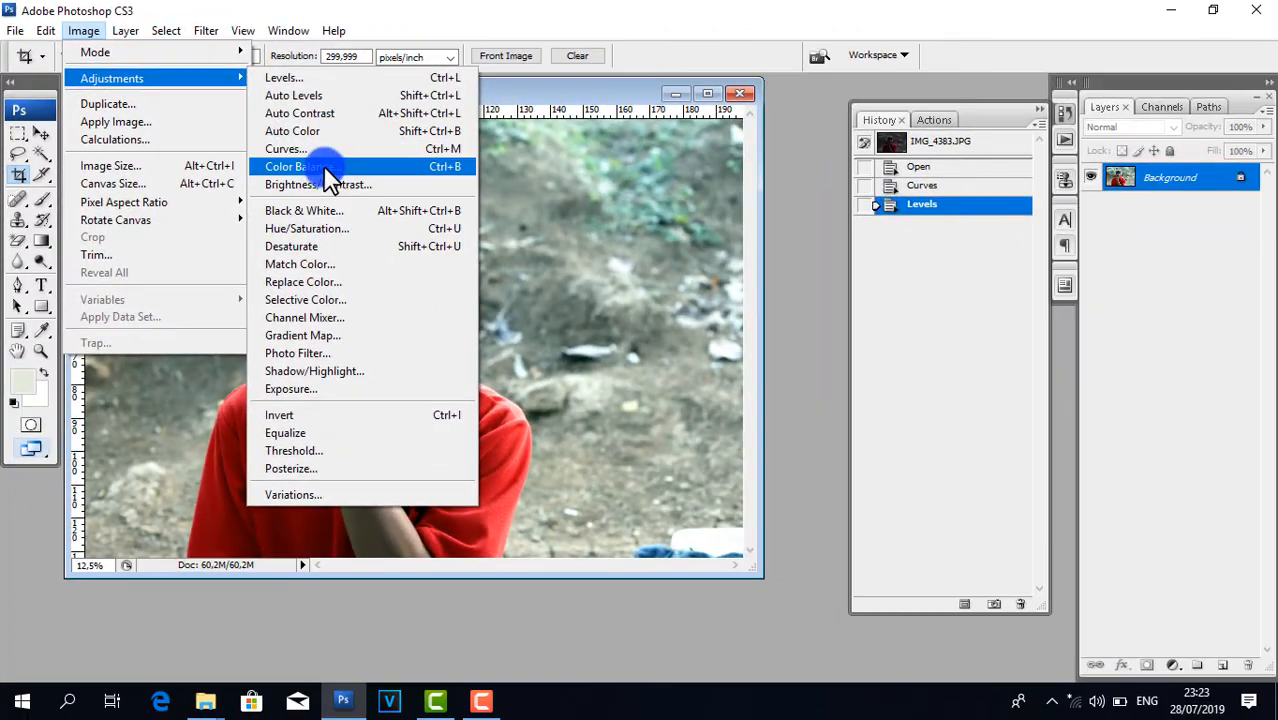
left_click(592, 304)
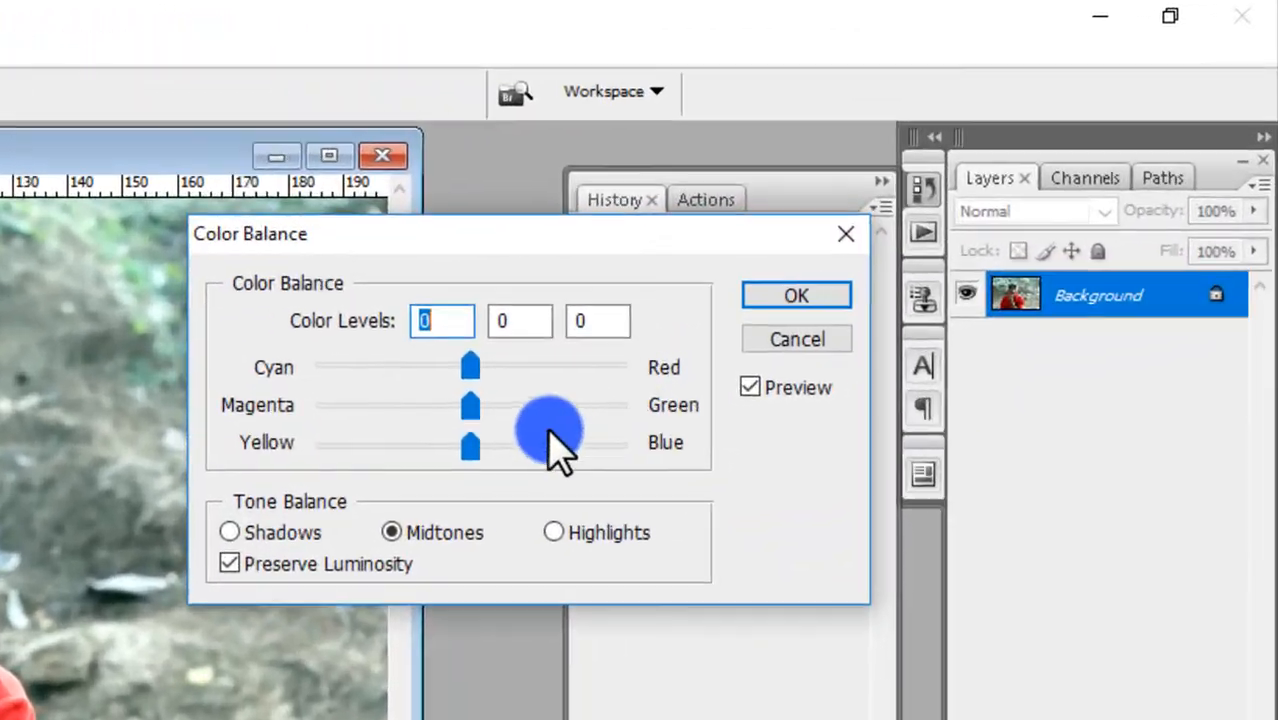
left_click_drag(462, 418, 443, 458)
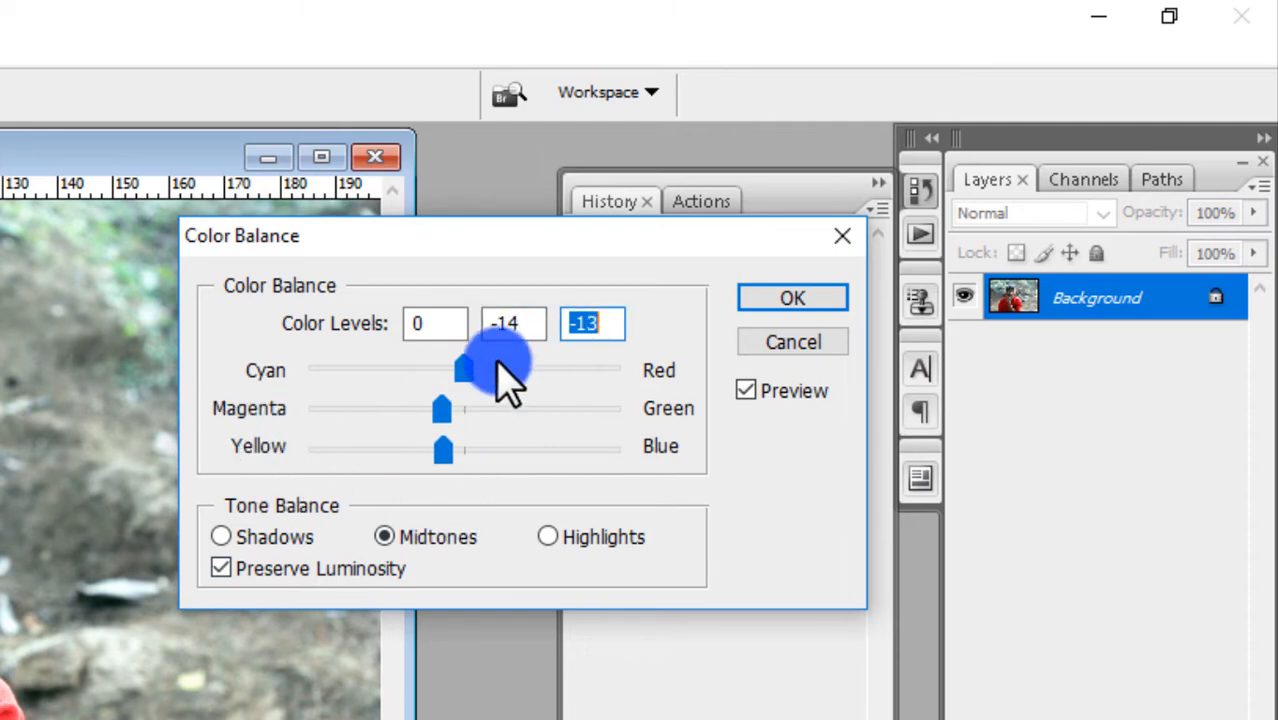
left_click_drag(473, 376, 478, 376)
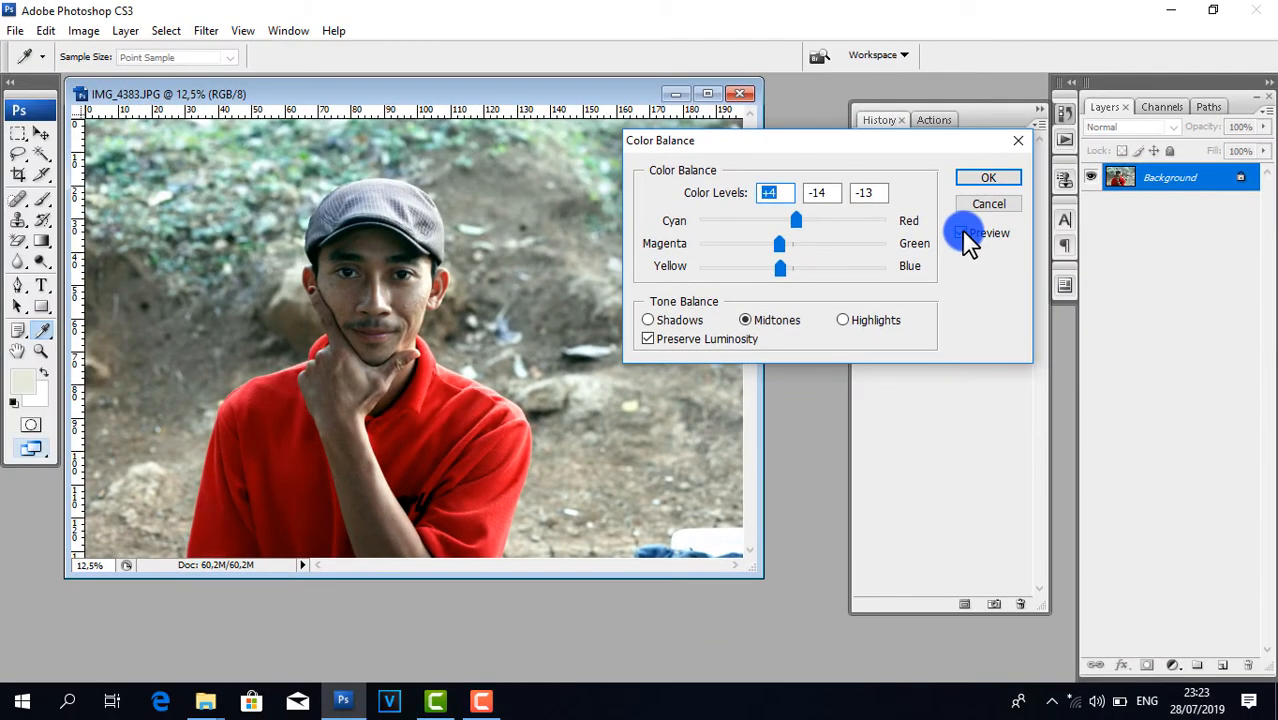
left_click(964, 233)
left_click(980, 179)
key("c")
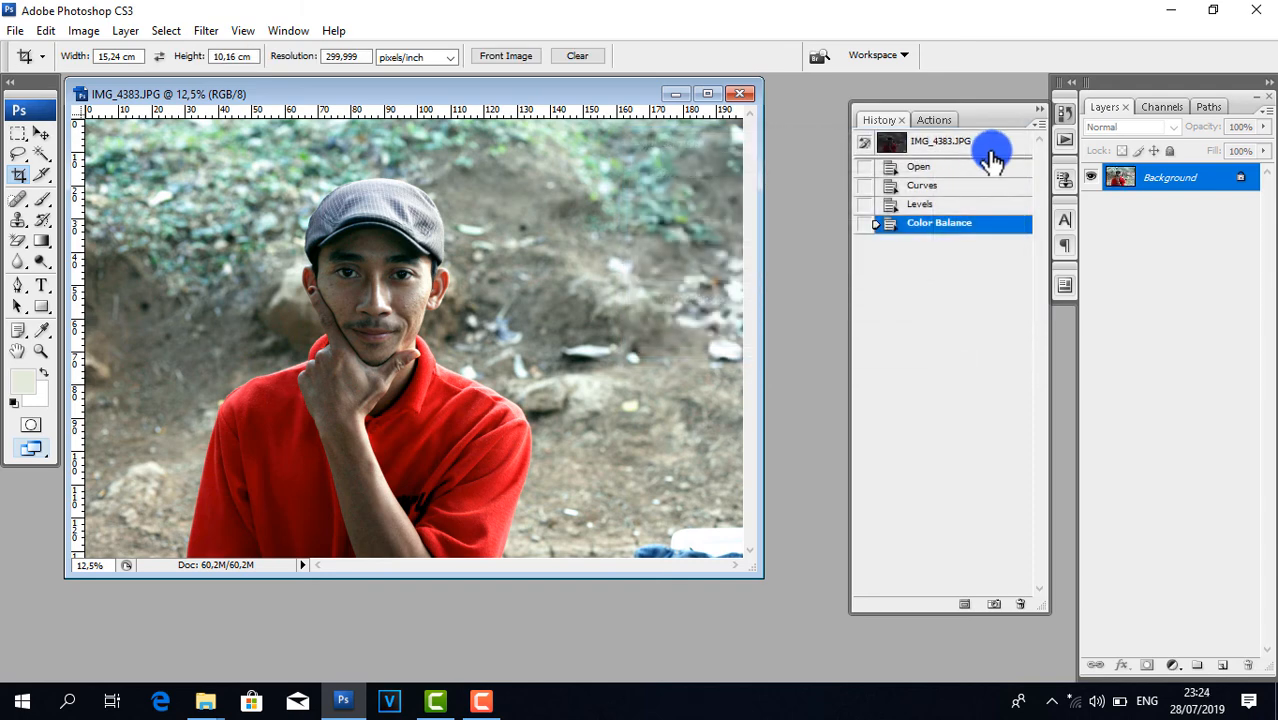
- Compare the original snapshot of the portrait with its Color Balance state, ending on the corrected version
left_click(994, 153)
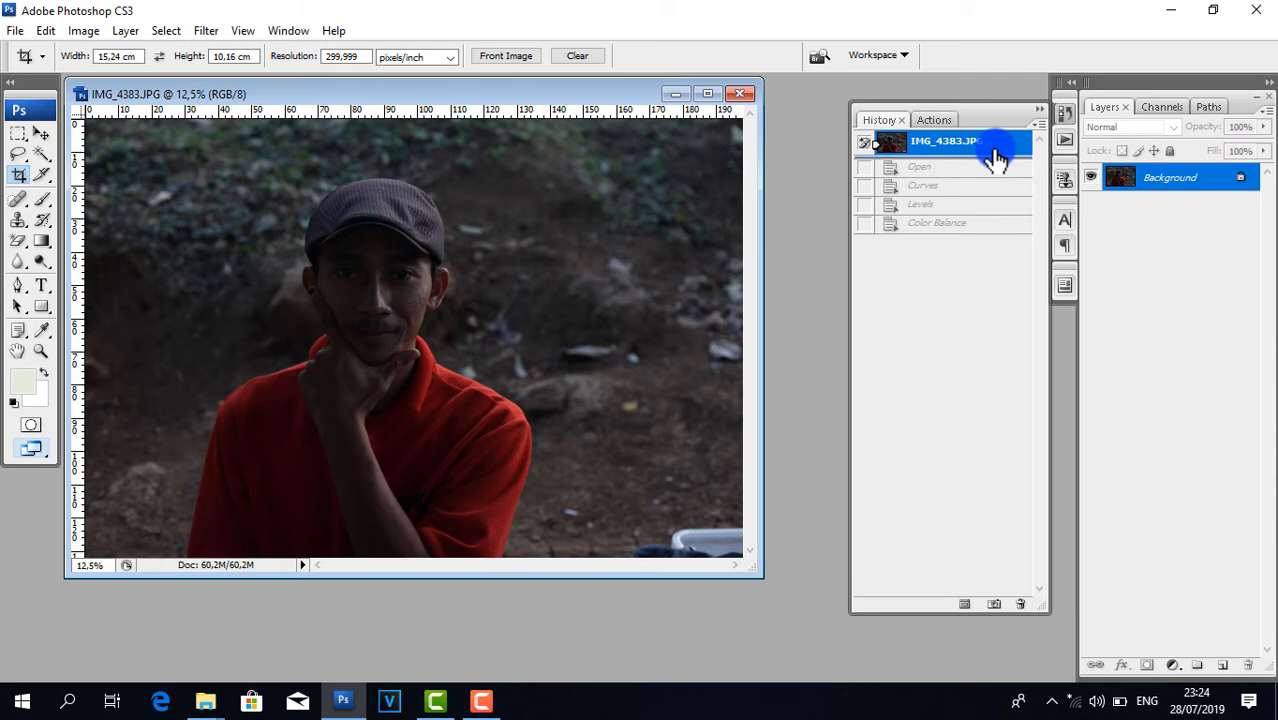
key("ctrl+z")
key("ctrl+z")
key("ctrl+z")
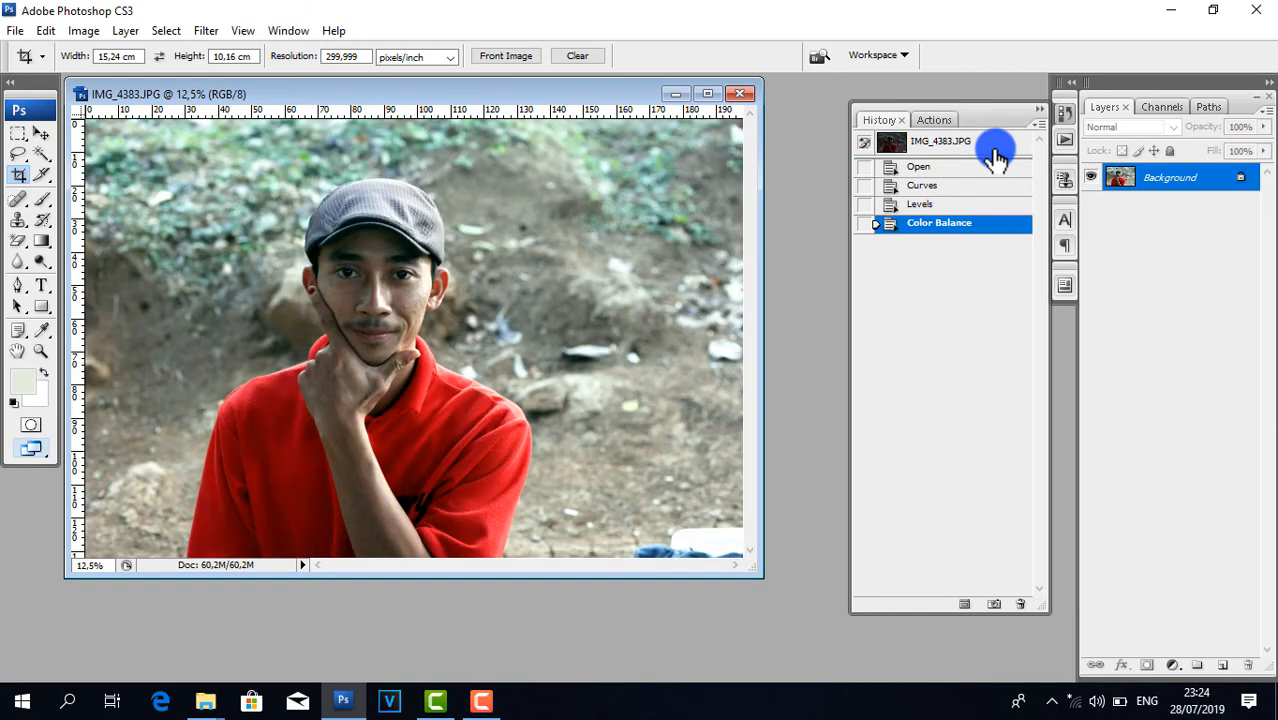